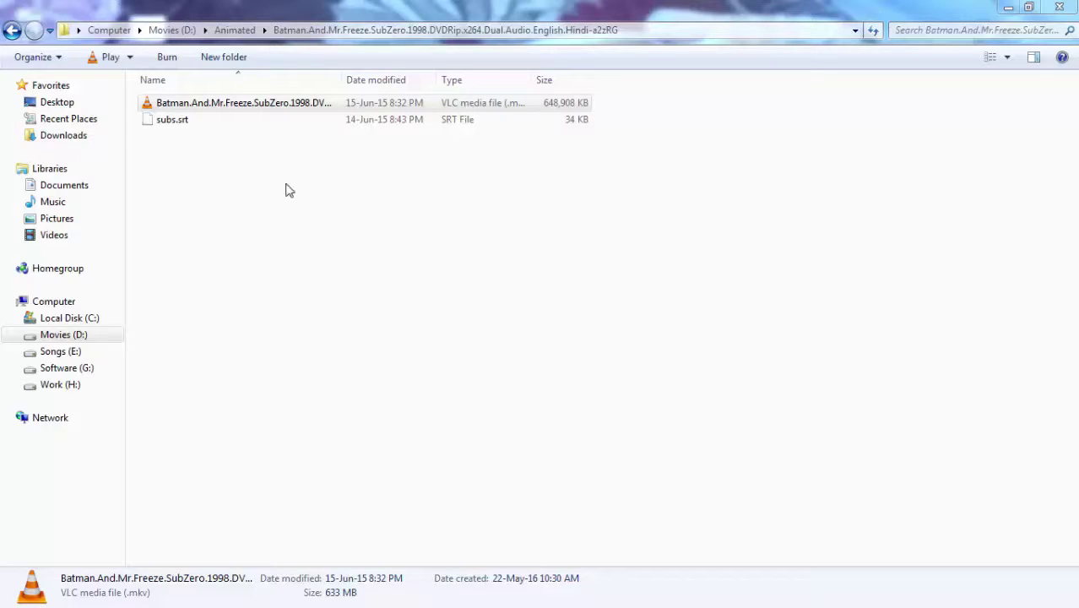
- Open the Batman.And.Mr.Freeze.SubZero.1998 video from its Explorer folder in VLC
double_click(269, 103)
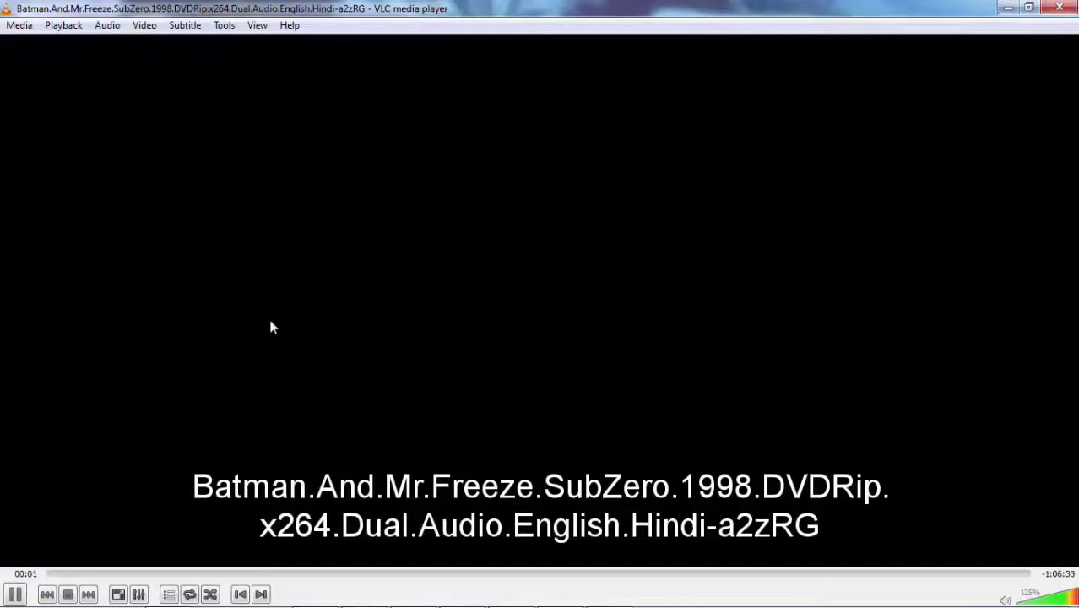
- Play the movie fullscreen, boost the volume to 200%, then lower it to 10%
double_click(267, 339)
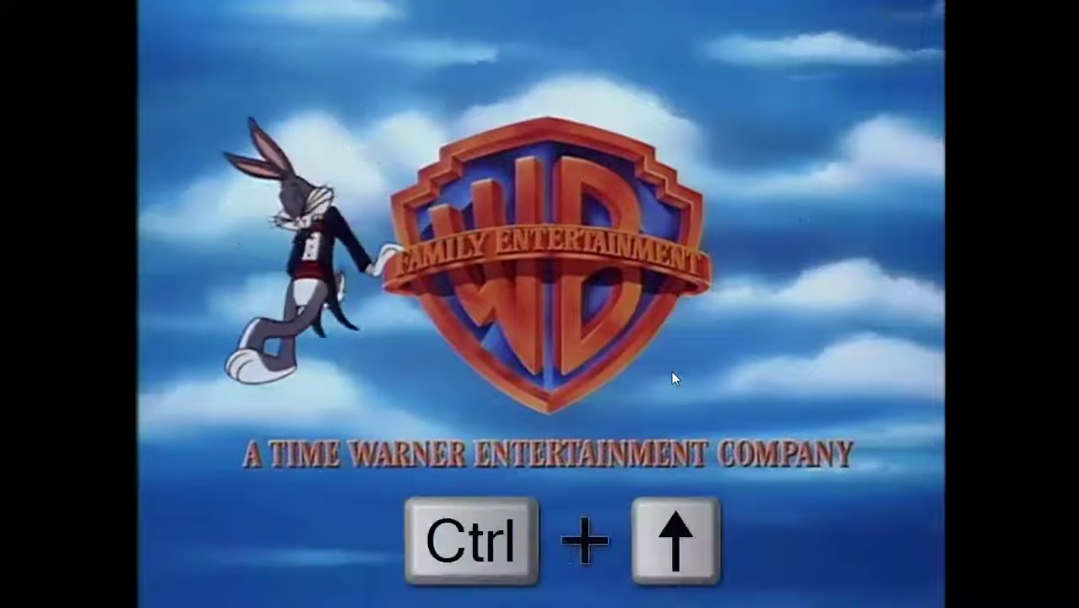
key(ctrl+Up)
key(ctrl+Up)
key(ctrl+Up)
key(ctrl+Up)
key(ctrl+Up)
key(ctrl+Up)
key(ctrl+Up)
key(ctrl+Up)
key(ctrl+Up)
key(ctrl+Up)
key(ctrl+Up)
key(ctrl+Up)
key(ctrl+Up)
key(ctrl+Up)
key(ctrl+Up)
key(ctrl+Up)
key(ctrl+Up)
key(ctrl+Up)
key(ctrl+Up)
key(ctrl+Up)
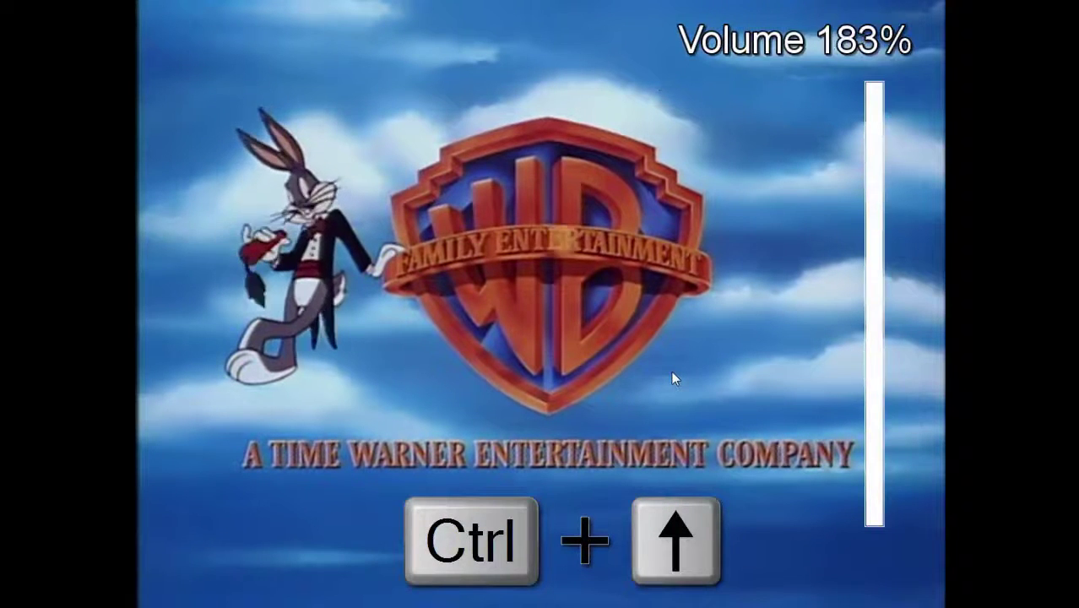
key(ctrl+Down)
key(ctrl+Down)
key(ctrl+Down)
key(ctrl+Down)
key(ctrl+Down)
key(ctrl+Down)
key(ctrl+Down)
key(ctrl+Down)
key(ctrl+Down)
key(ctrl+Down)
key(ctrl+Down)
key(ctrl+Down)
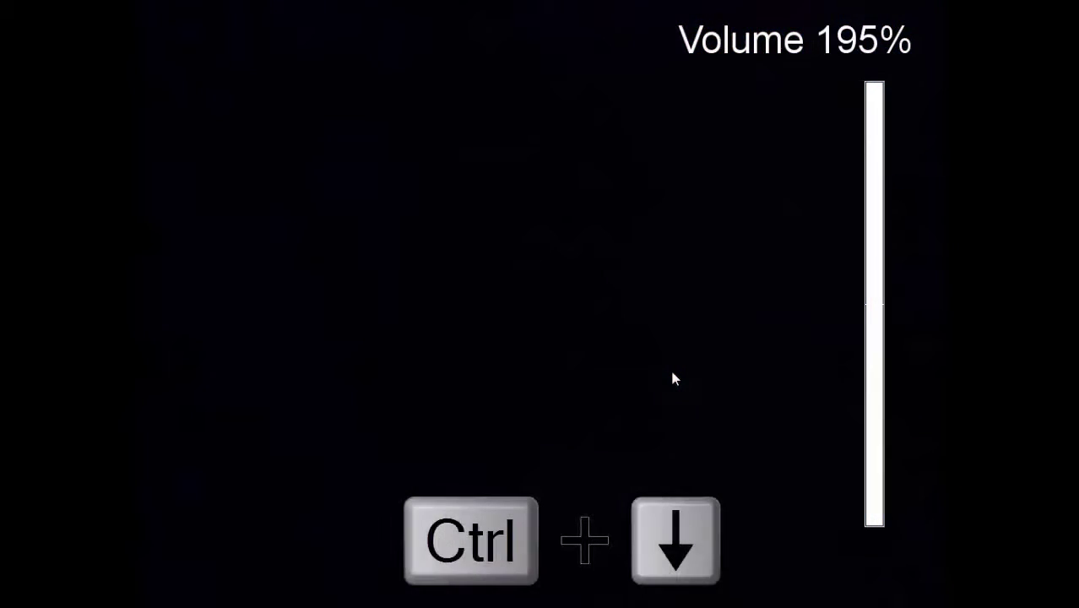
key(ctrl+Down)
key(ctrl+Down)
key(ctrl+Down)
key(ctrl+Down)
key(ctrl+Down)
key(ctrl+Down)
key(ctrl+Down)
key(ctrl+Down)
key(ctrl+Down)
key(ctrl+Down)
key(ctrl+Down)
key(ctrl+Down)
key(ctrl+Down)
key(ctrl+Down)
key(ctrl+Down)
key(ctrl+Down)
key(ctrl+Down)
key(ctrl+Down)
key(ctrl+Down)
key(ctrl+Down)
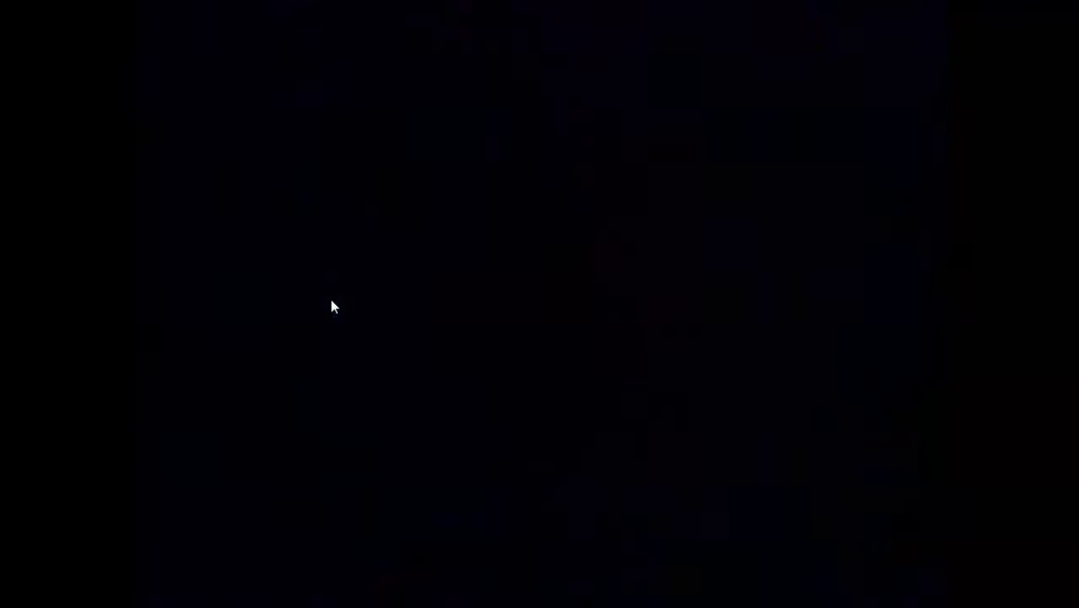
- Raise playback speed through 1.50x to 4.00x, then lower it step by step to 0.33x
key(plus)
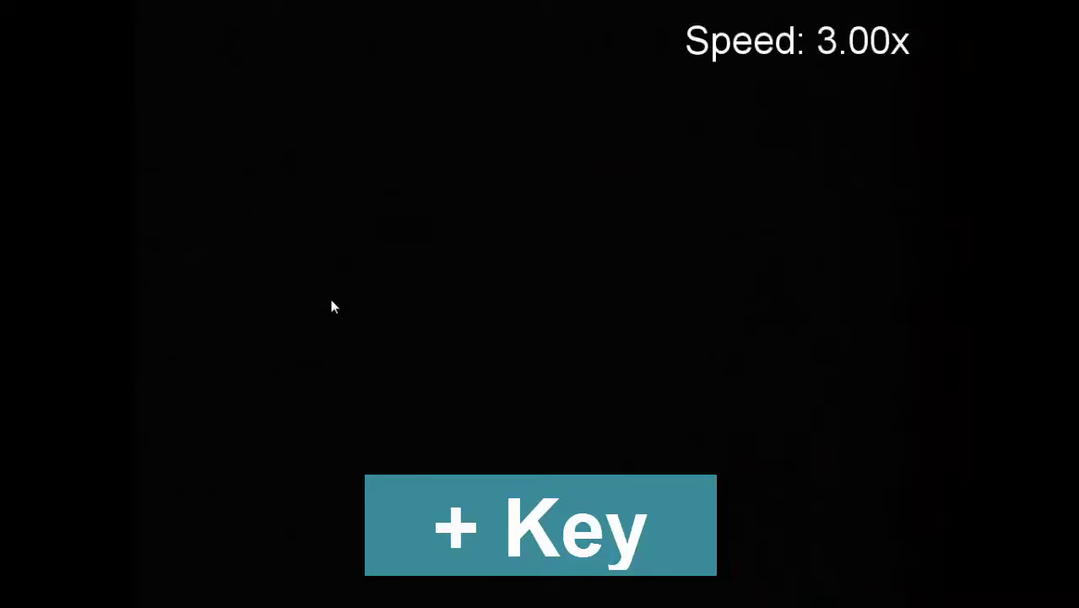
key(plus)
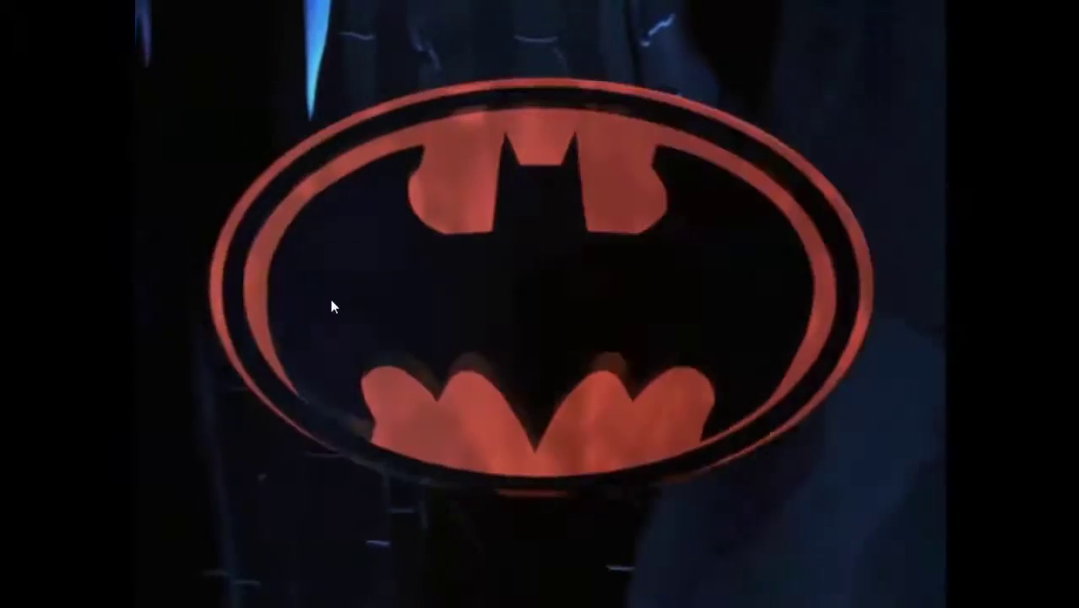
key(minus)
key(minus)
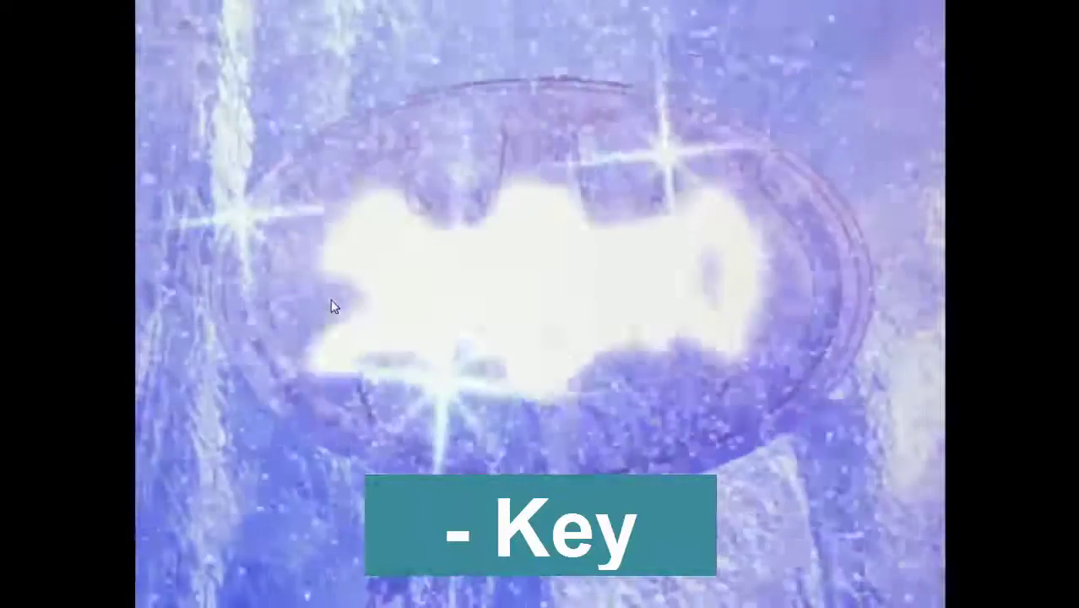
key(minus)
key(minus)
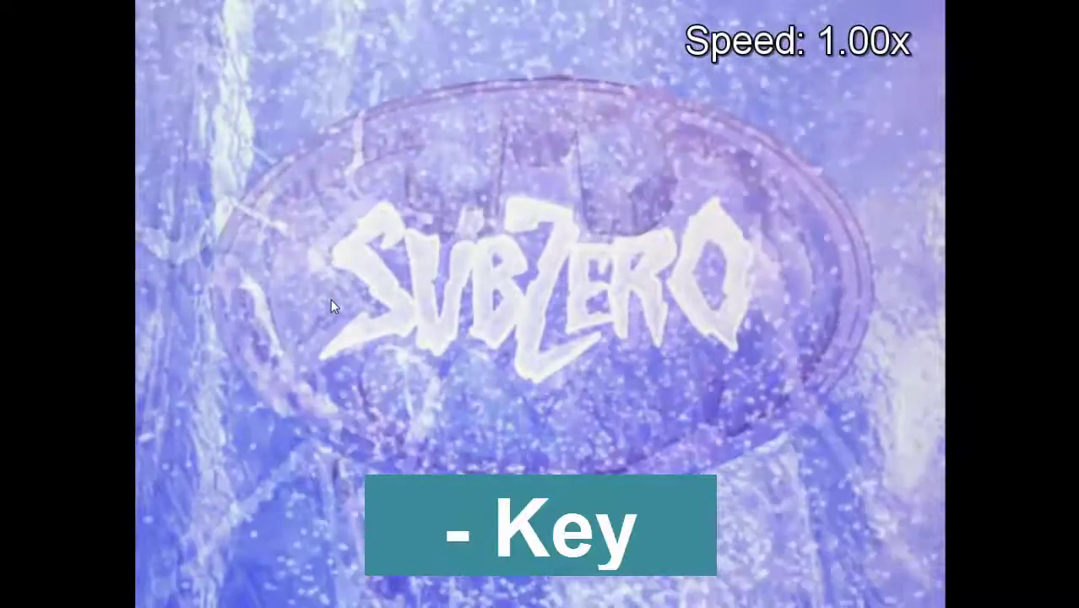
key(minus)
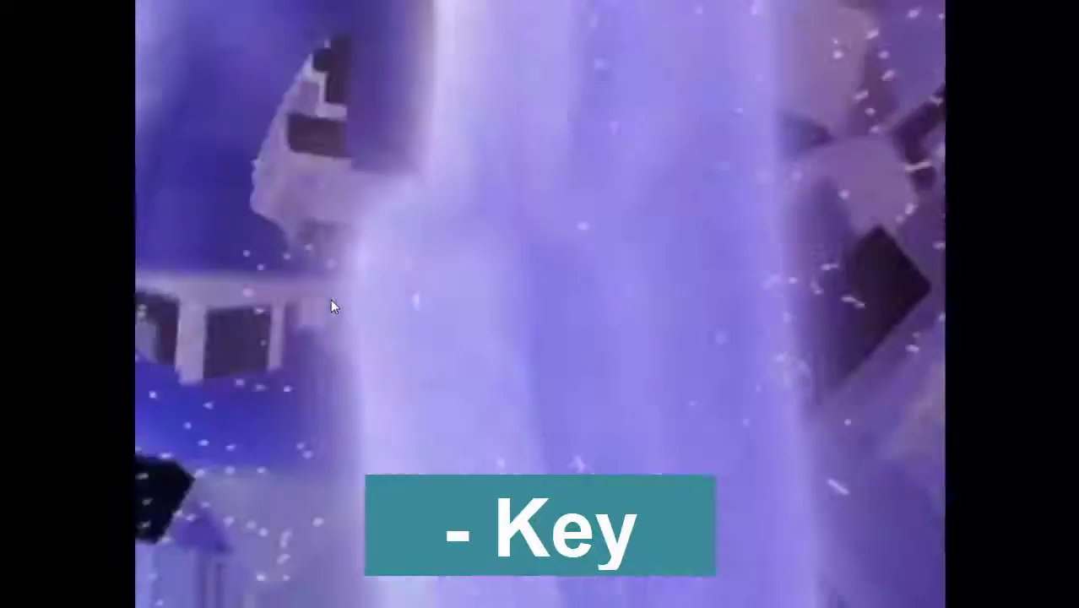
key(minus)
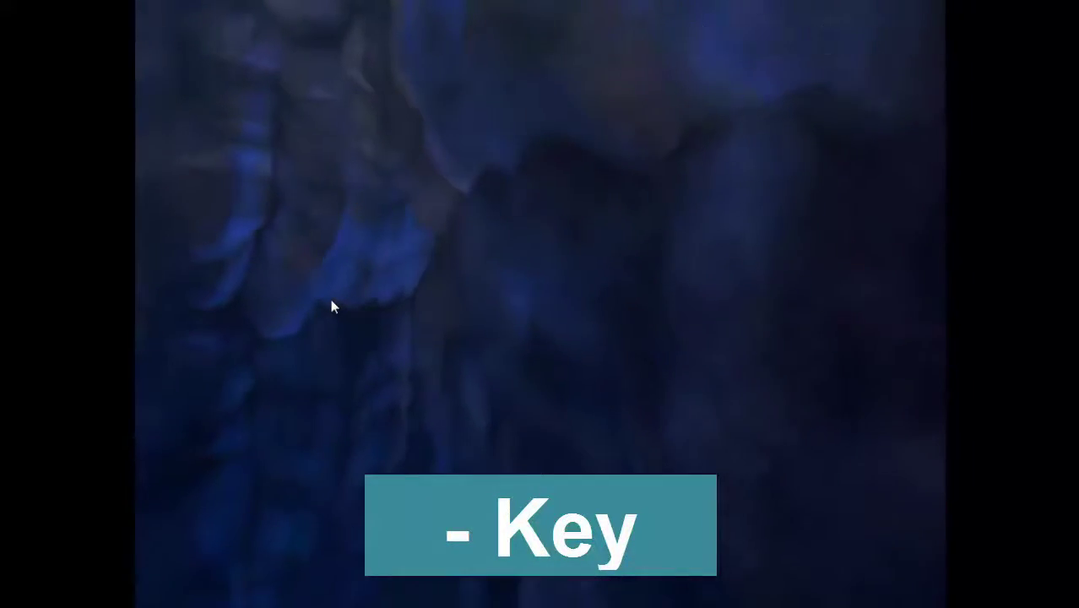
key(minus)
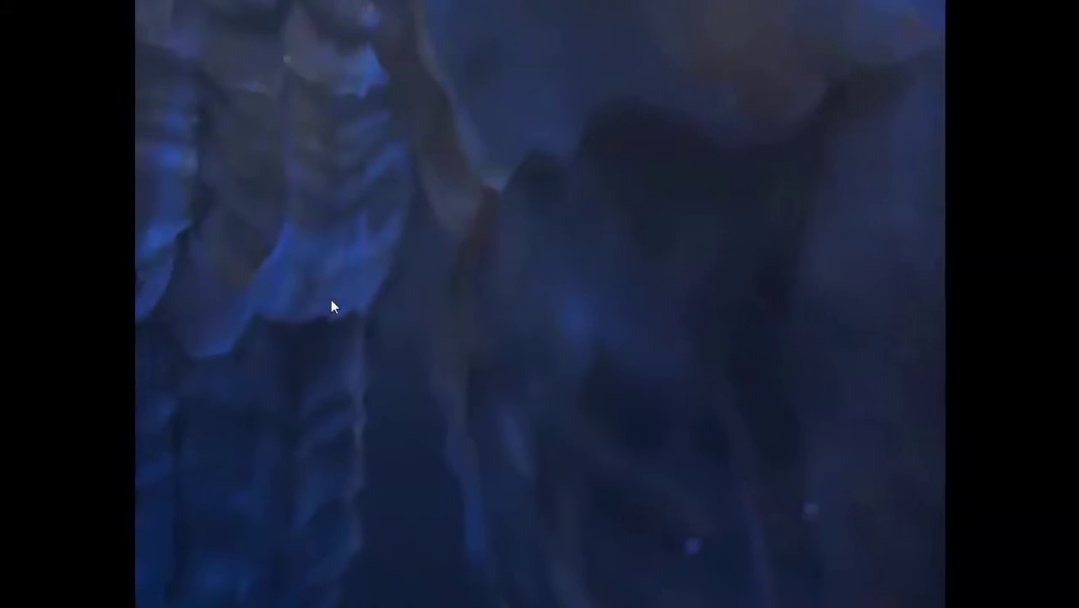
key(f)
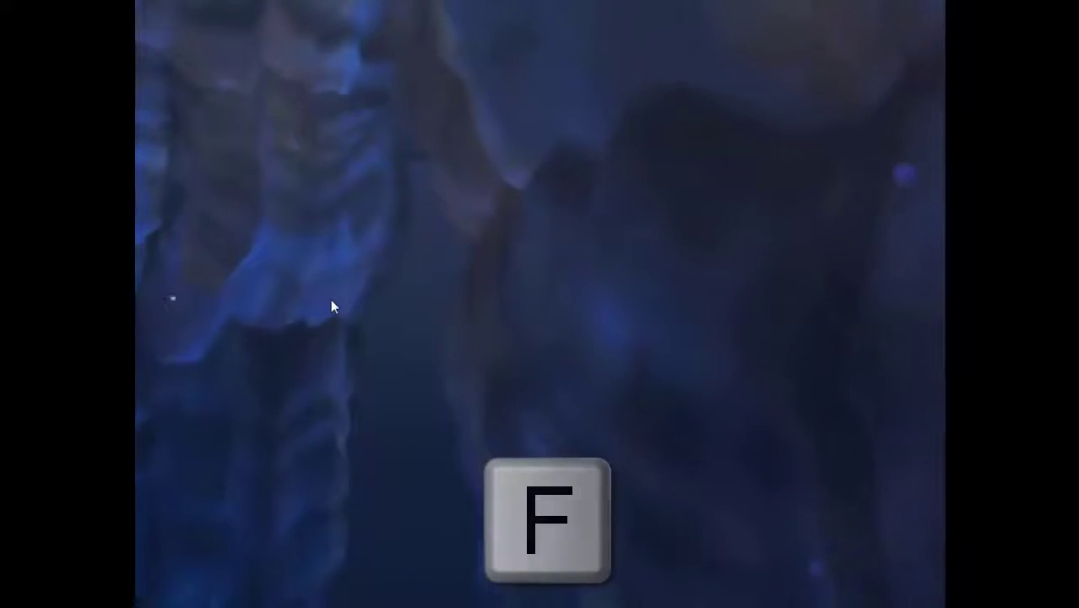
key(f)
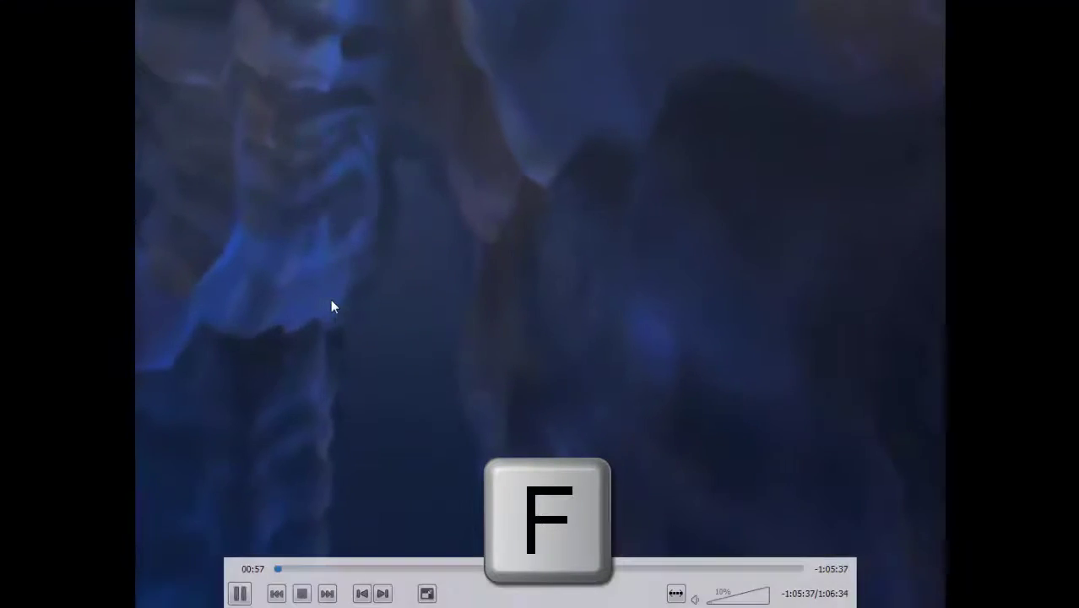
key(f)
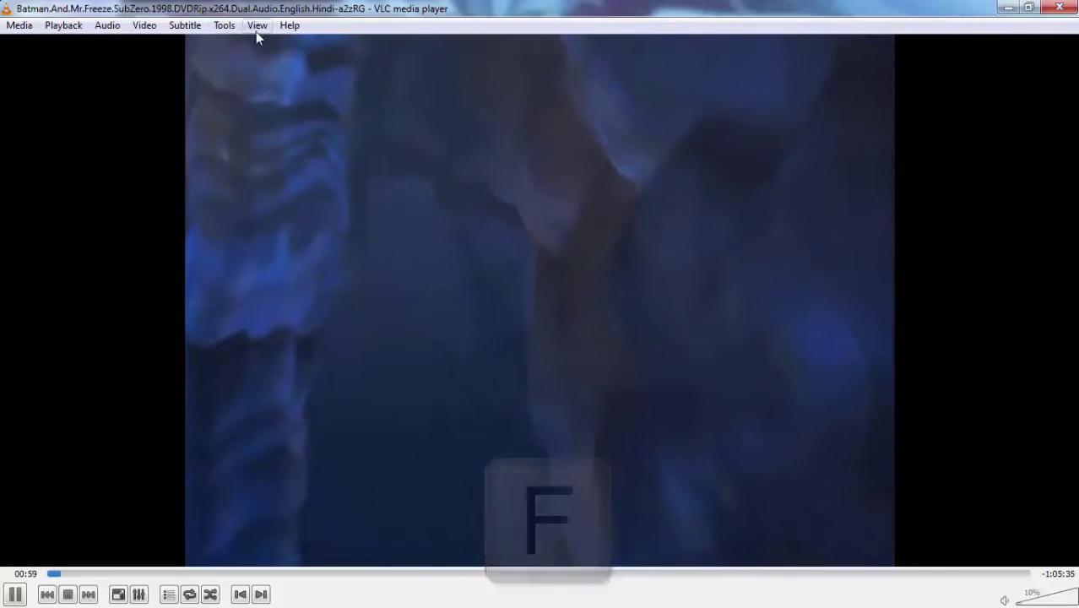
key(f)
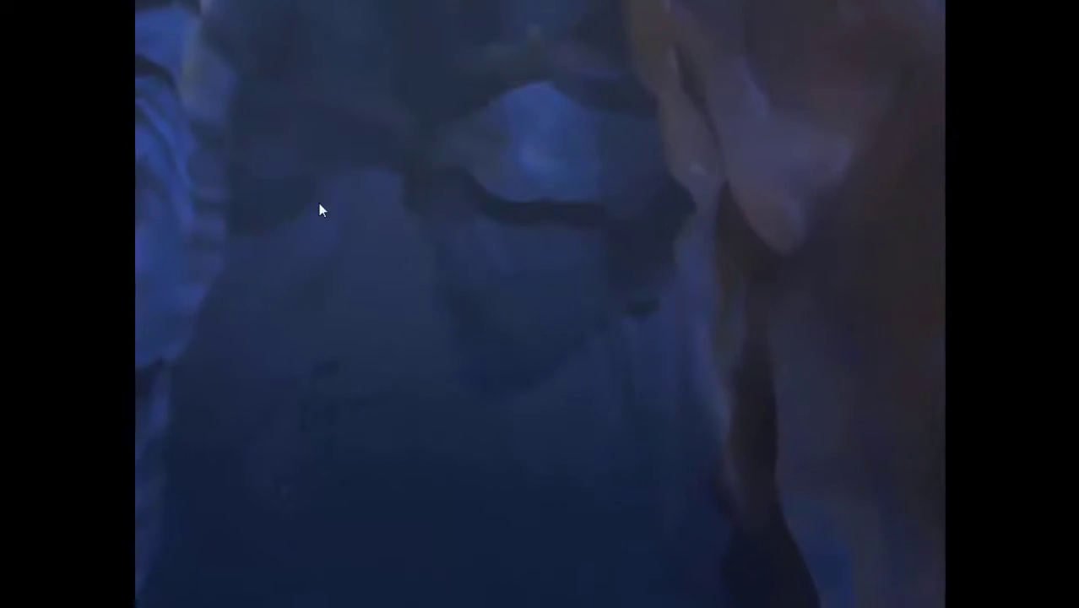
mouse_move(168, 134)
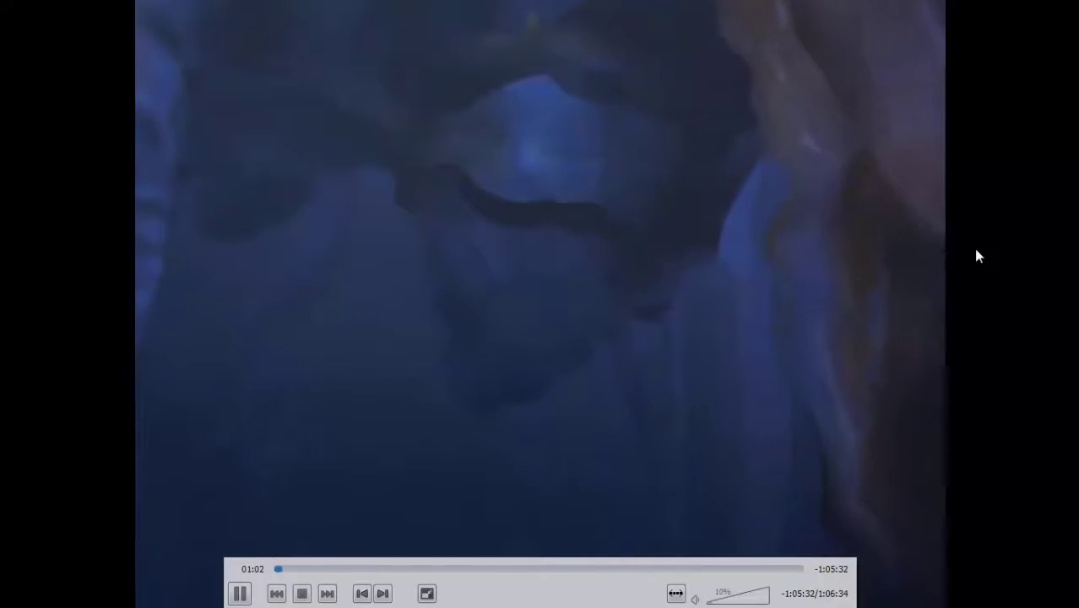
- Cycle the aspect ratio through 1:1 and 4:3 to 16:9 so the picture fills the screen
key(a)
key(a)
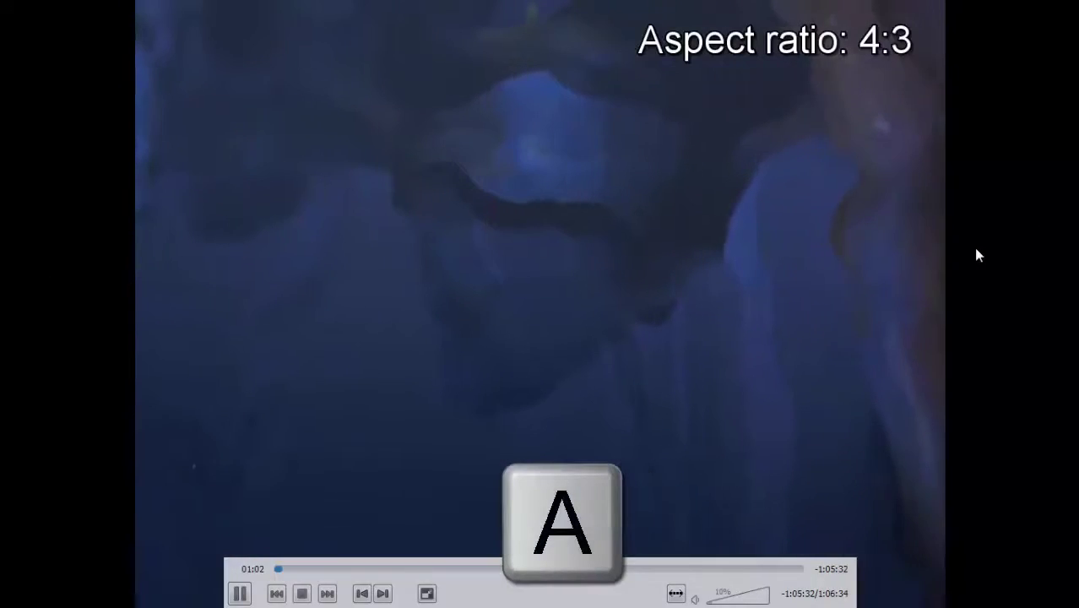
key(a)
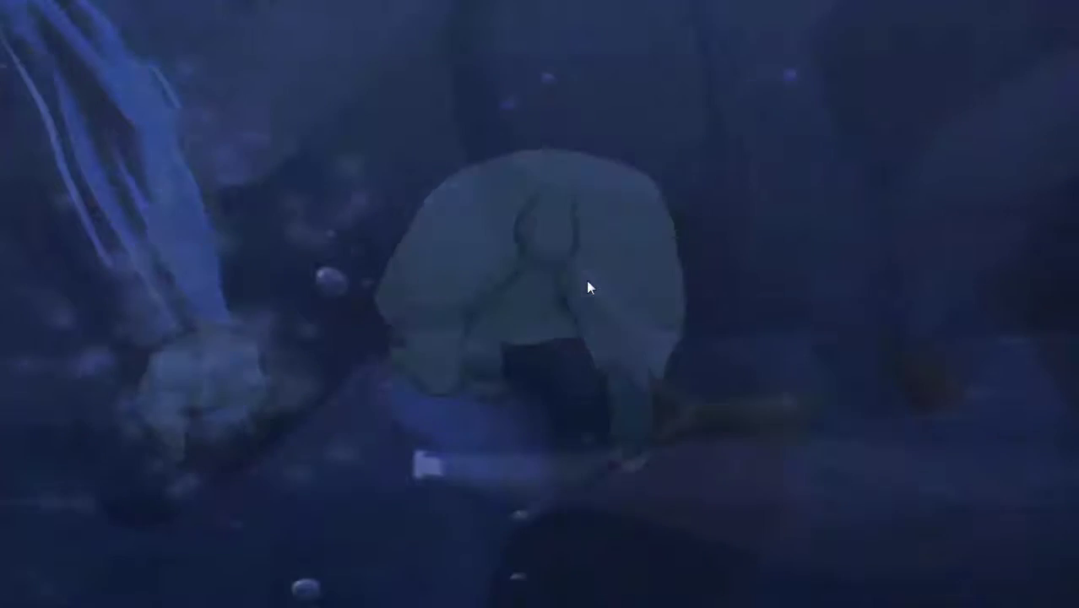
mouse_move(839, 210)
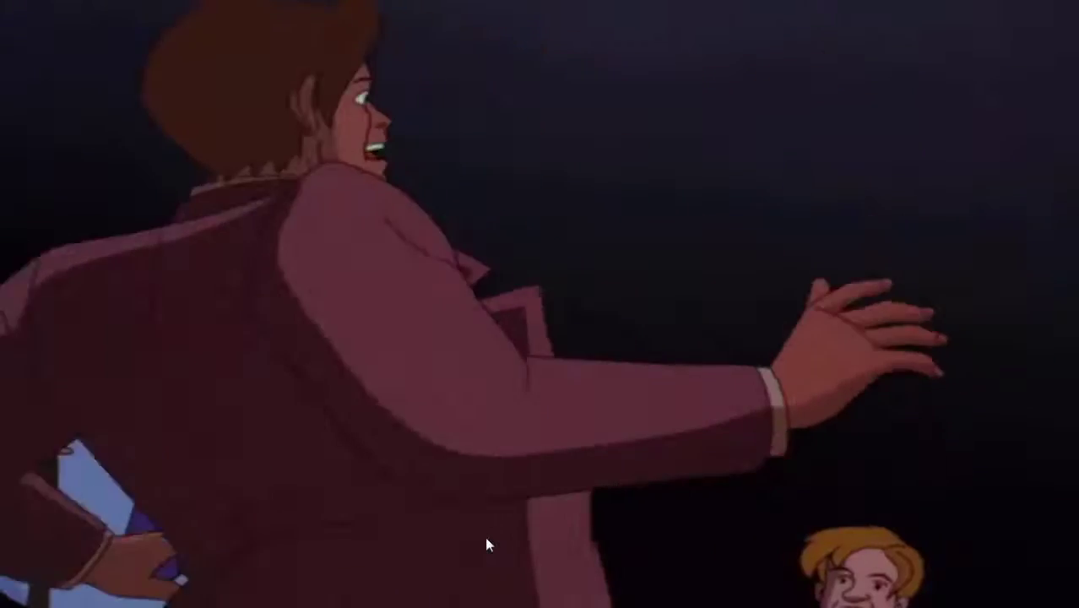
- Switch the audio track to Hindi, back to English, then return to a windowed player
key(b)
key(b)
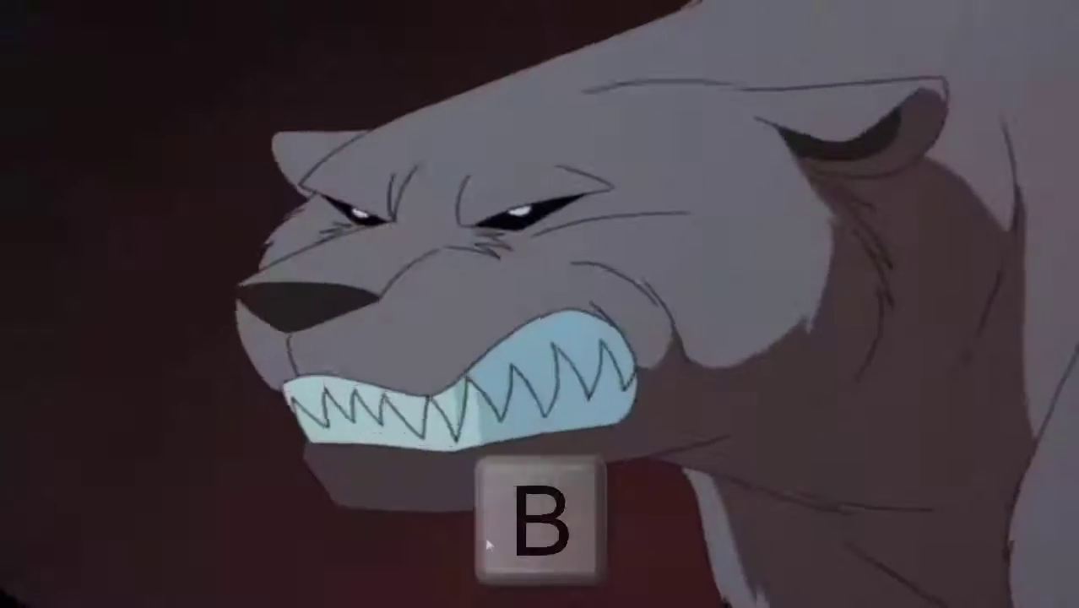
key(b)
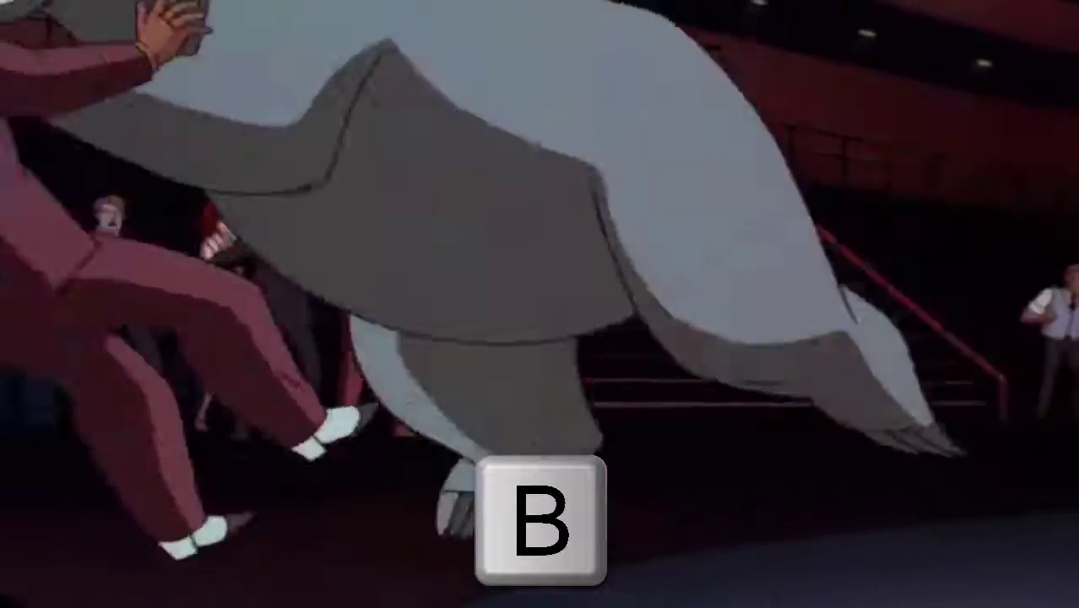
key(b)
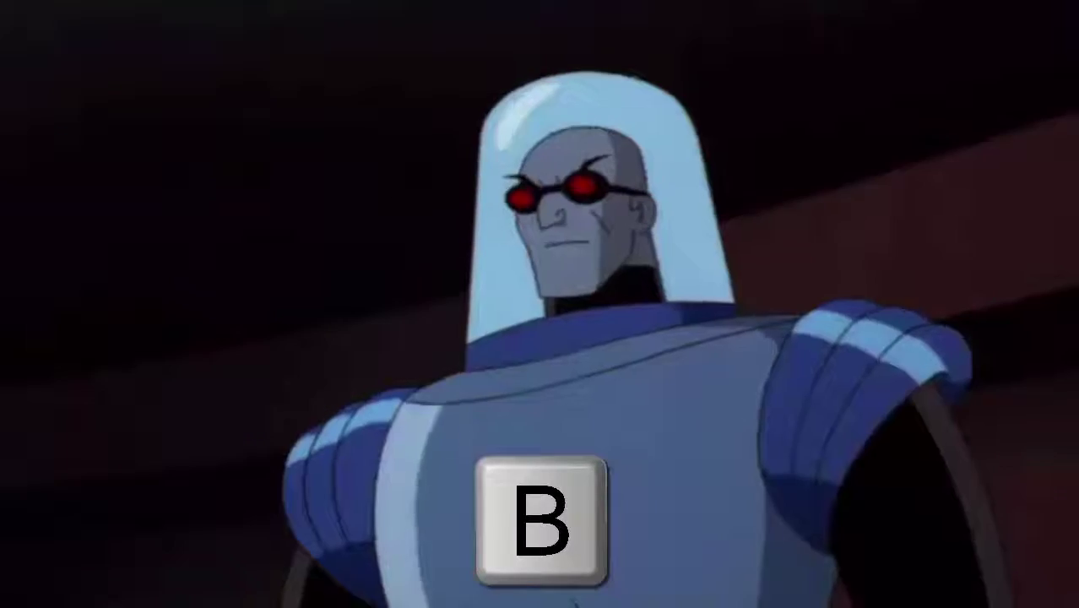
key(b)
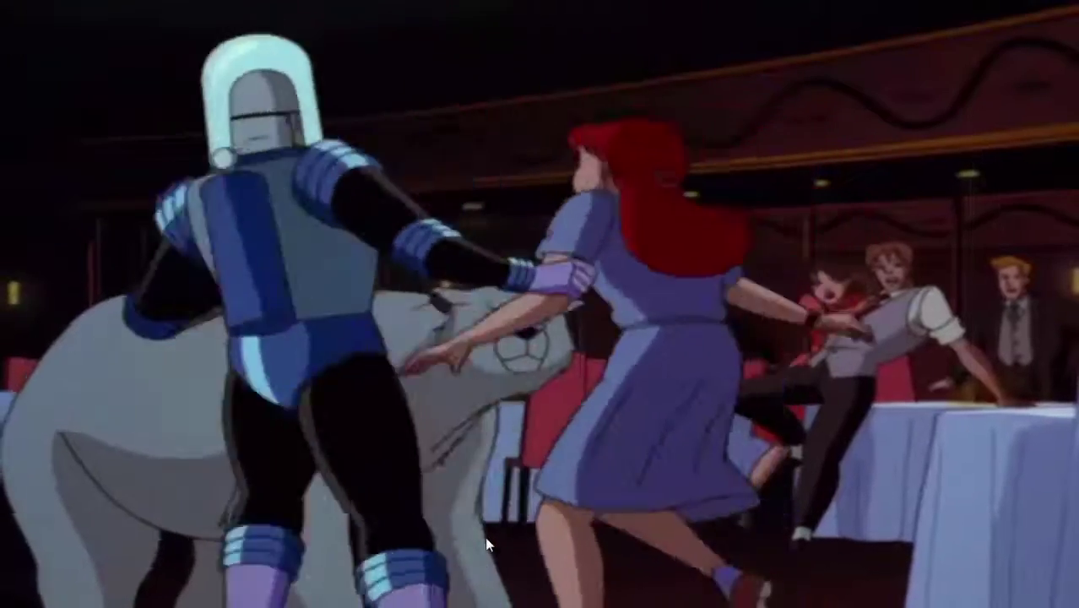
mouse_move(243, 427)
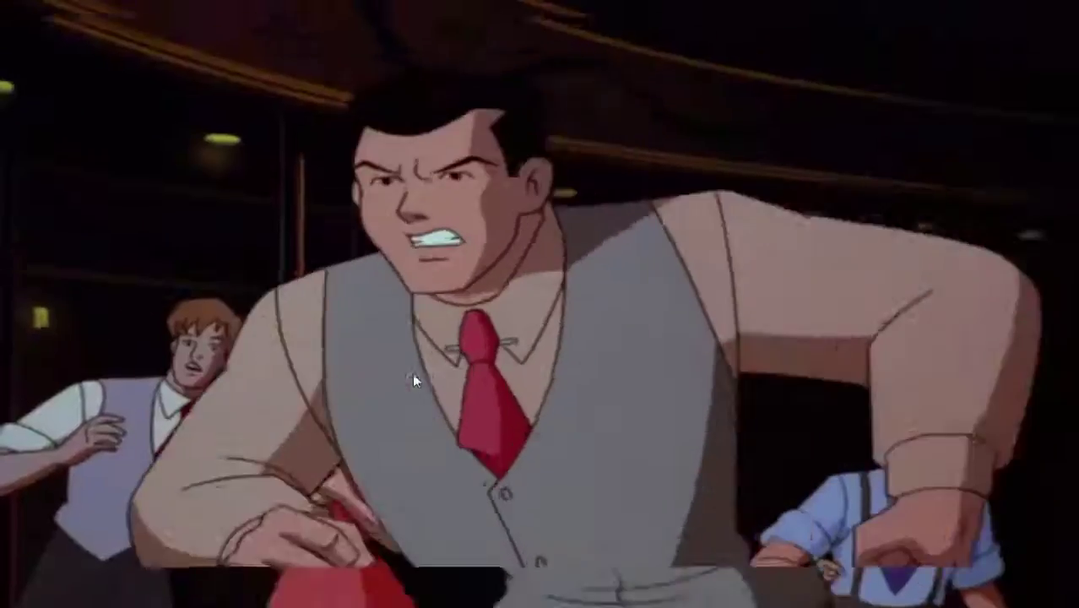
double_click(412, 372)
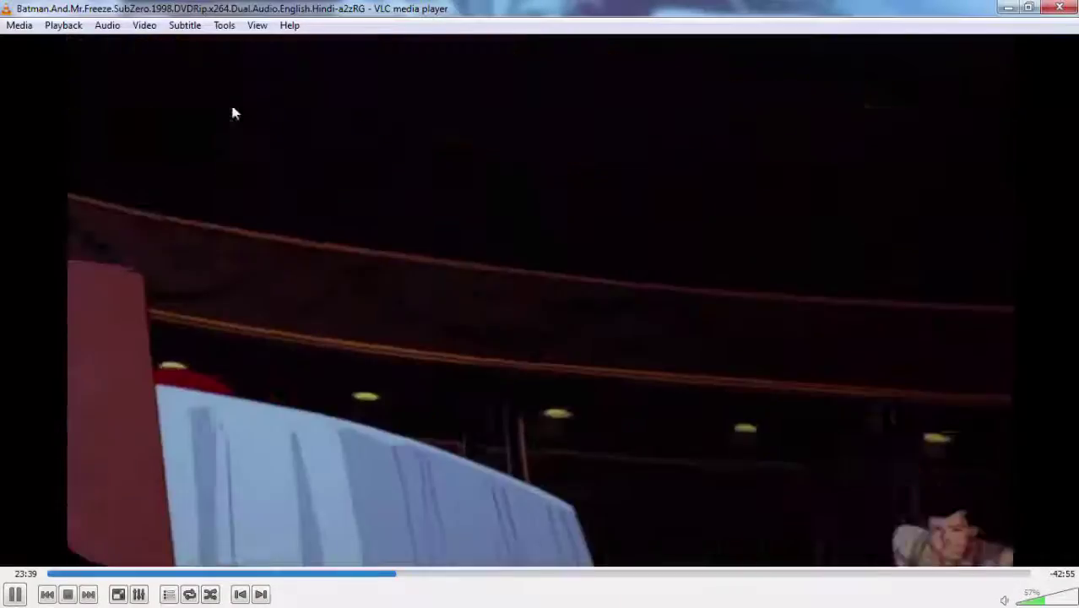
- Add subs.srt as the subtitle file and watch fullscreen with English subtitles showing
click(185, 24)
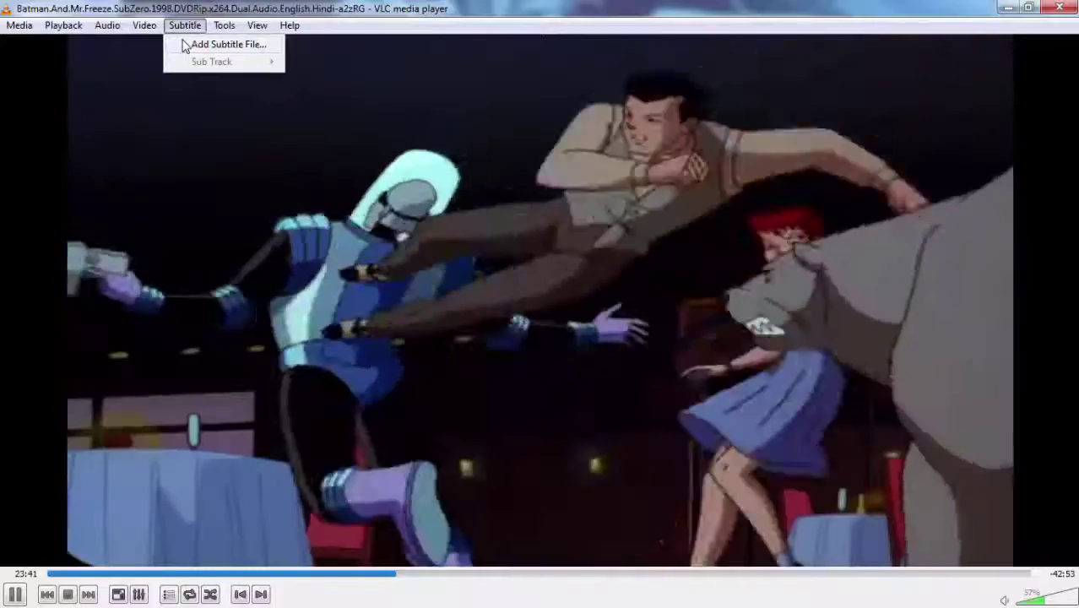
click(184, 44)
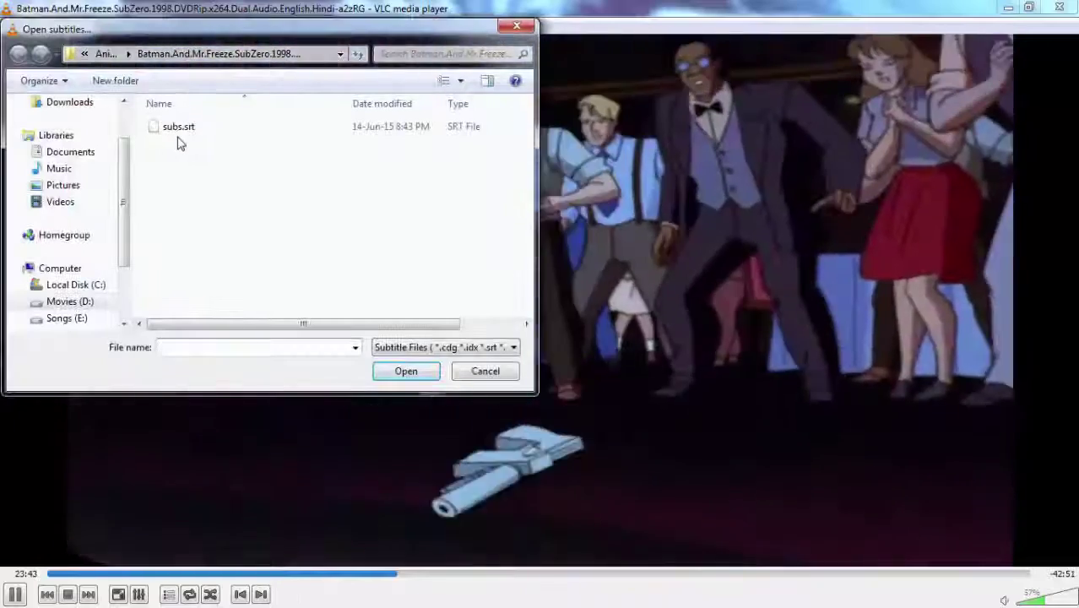
double_click(175, 128)
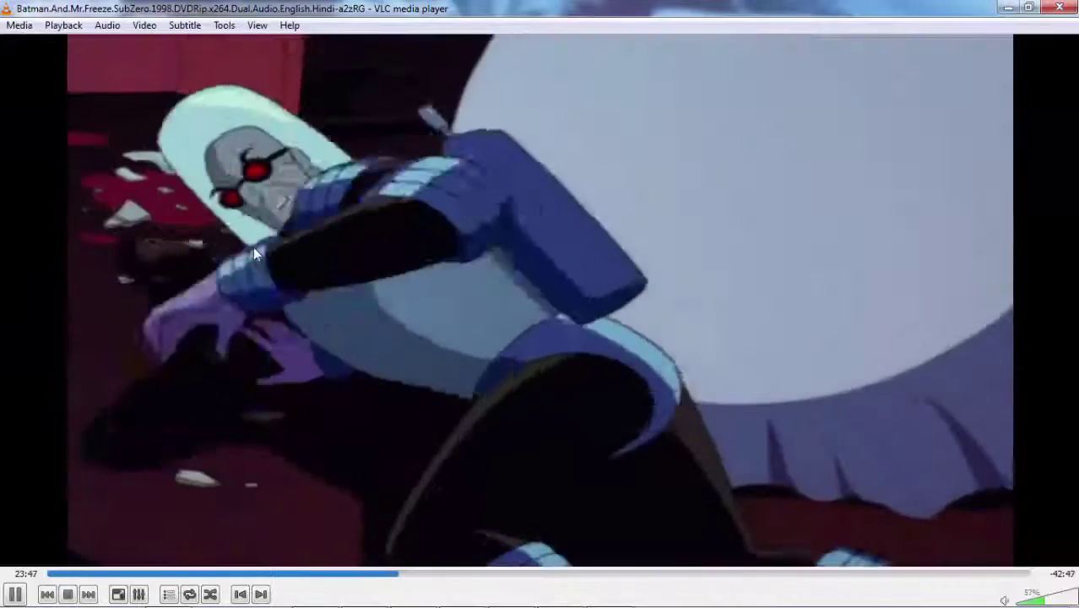
double_click(385, 329)
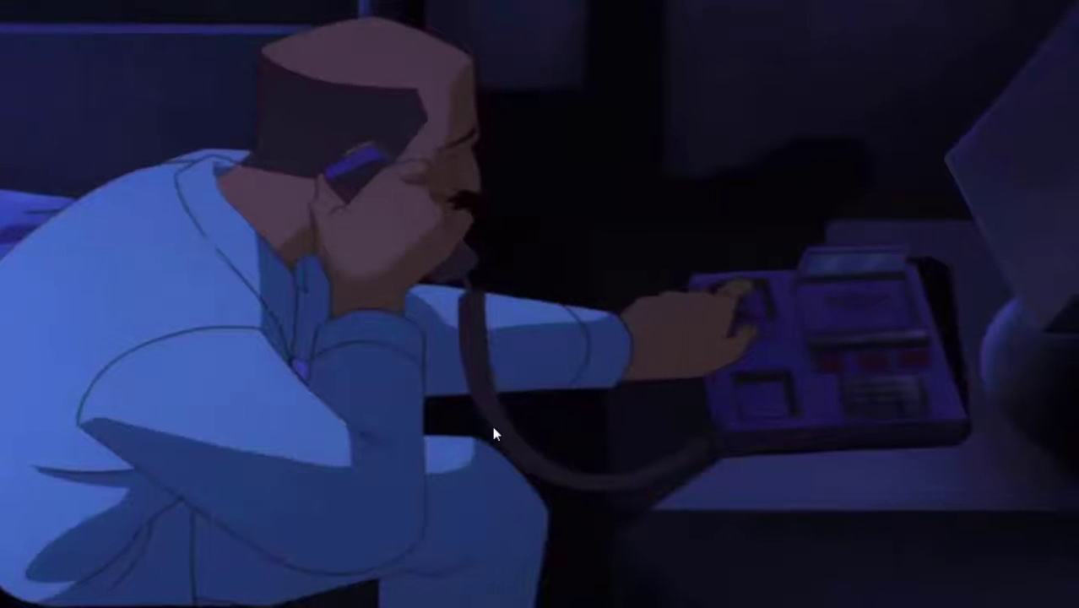
- Cycle subtitles to Disable and back to Track 1, then leave fullscreen
key(v)
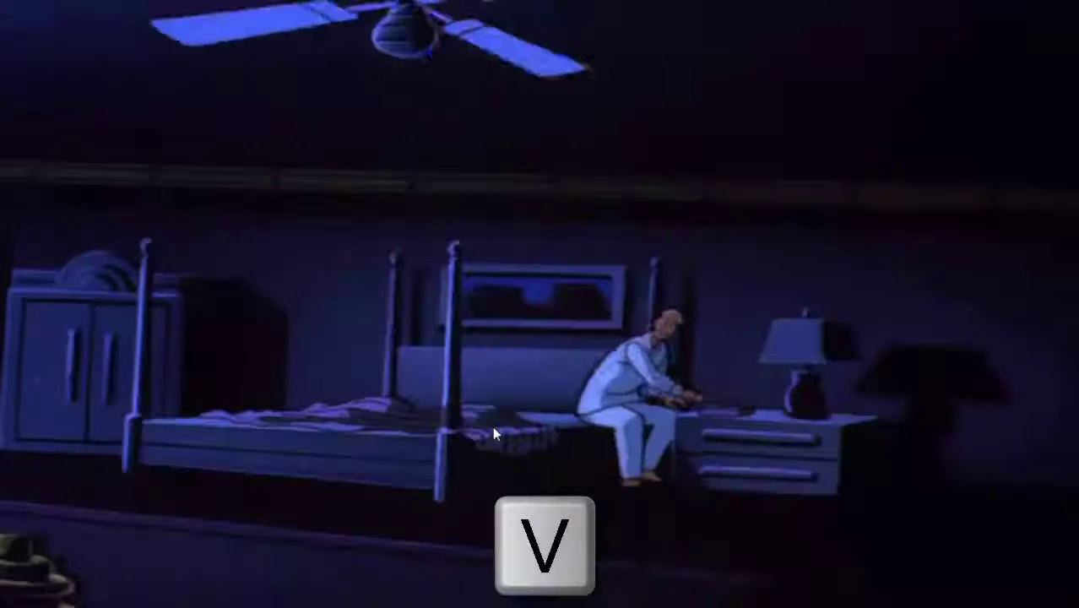
key(v)
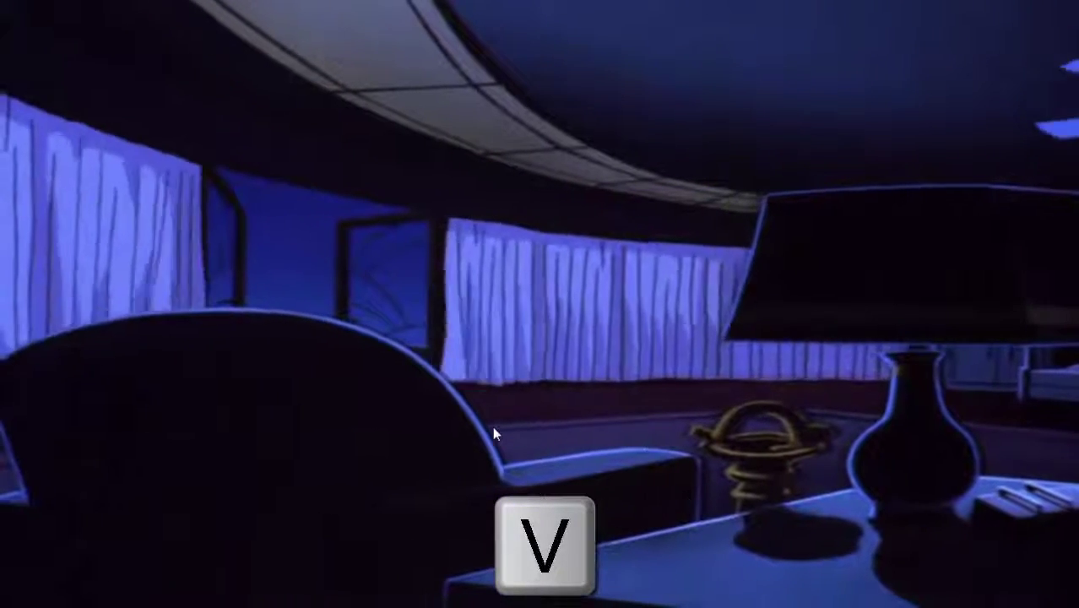
key(v)
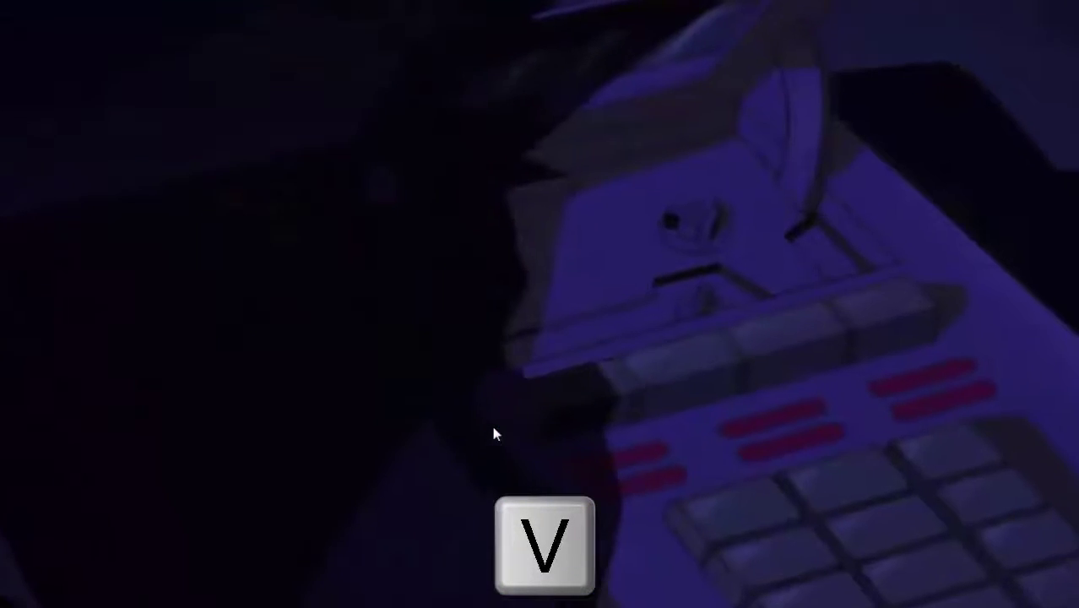
mouse_move(655, 320)
double_click(582, 347)
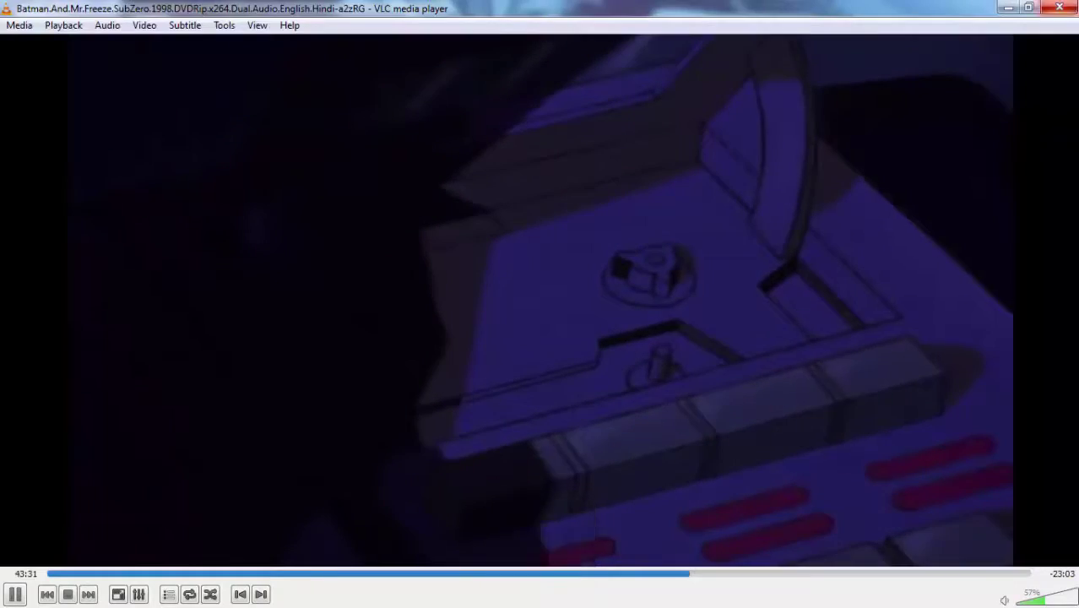
- Close VLC and copy the Batman movie's file name in Explorer
click(1058, 10)
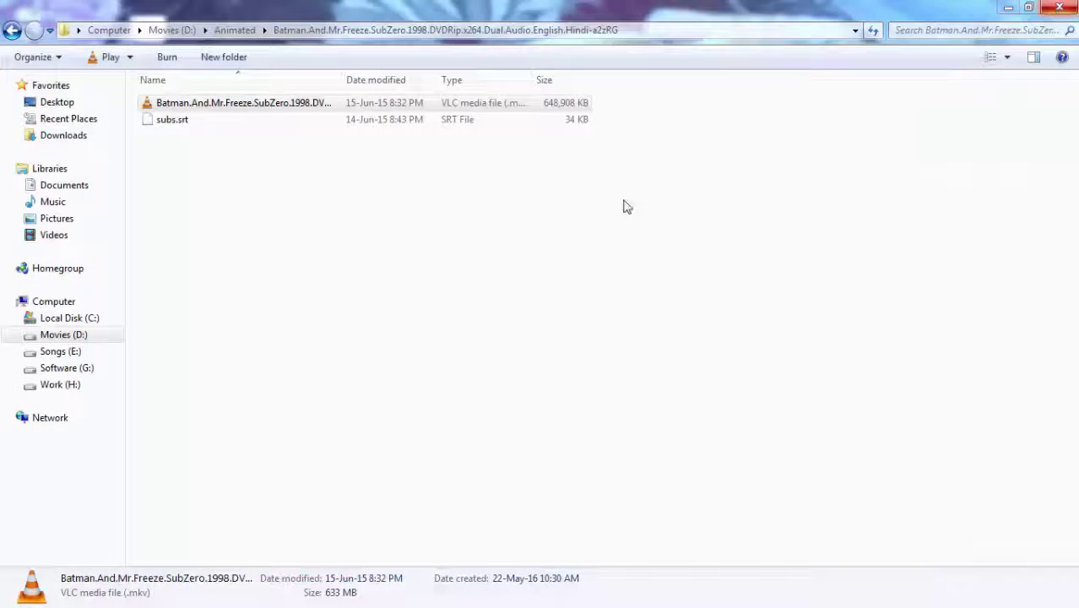
click(159, 393)
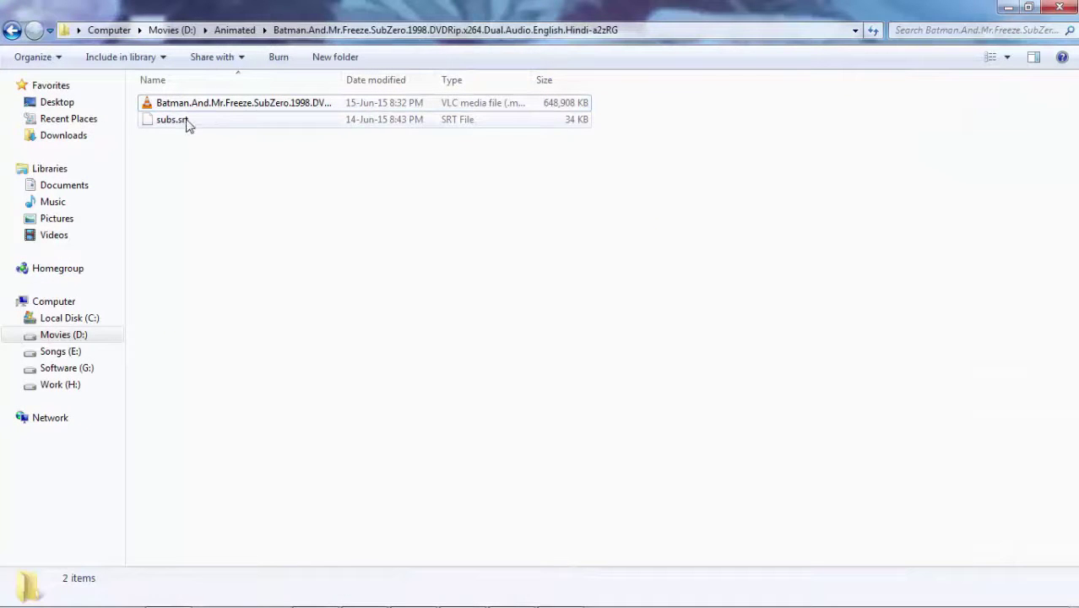
click(211, 109)
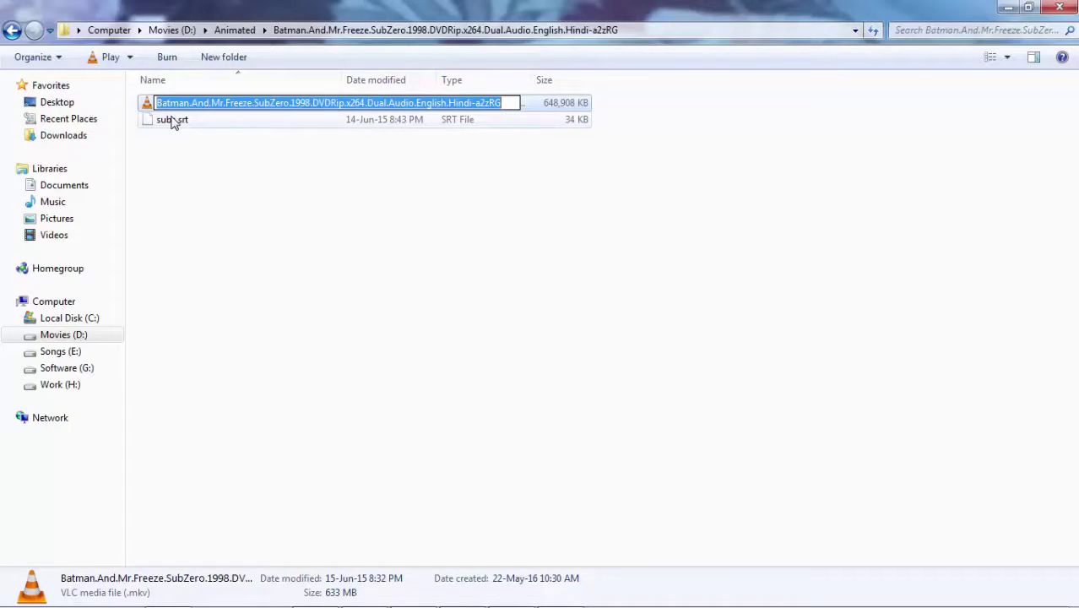
- Rename subs.srt to the movie's name, replay the movie, and jump ahead with subtitles auto-loaded
click(173, 121)
click(173, 121)
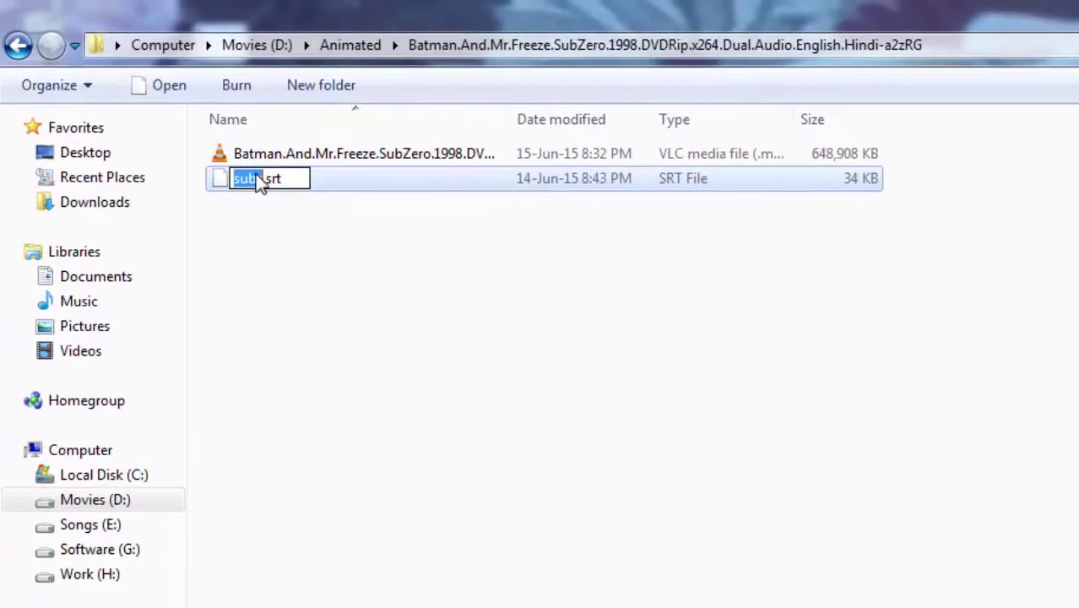
text(Batman.And.Mr.Freeze.SubZero.1998.DVDRip.x264.Dual.Audio.English.Hindi-a2zRG)
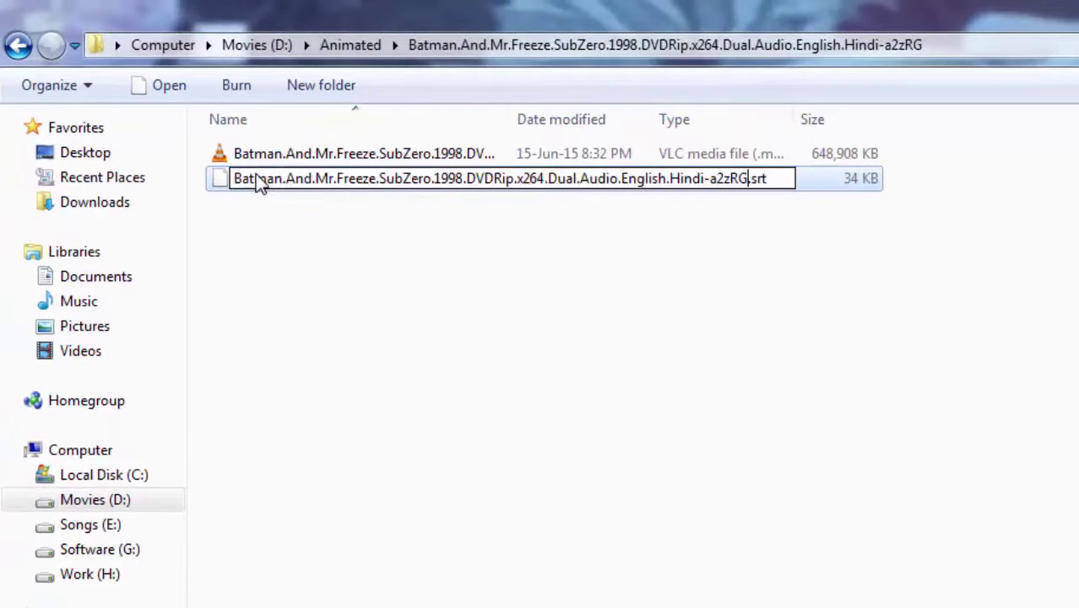
click(392, 238)
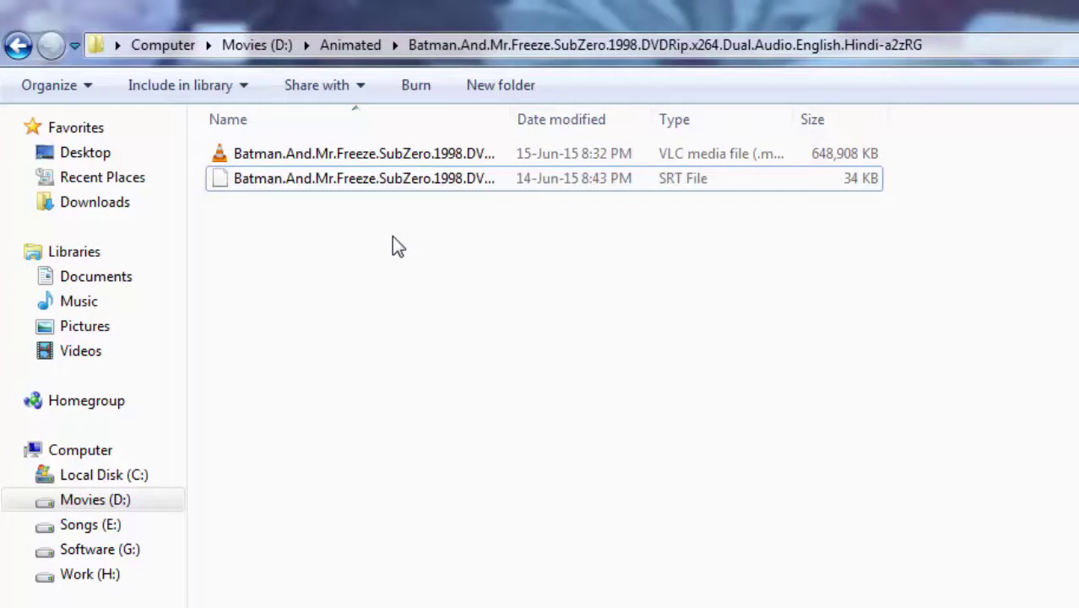
double_click(361, 157)
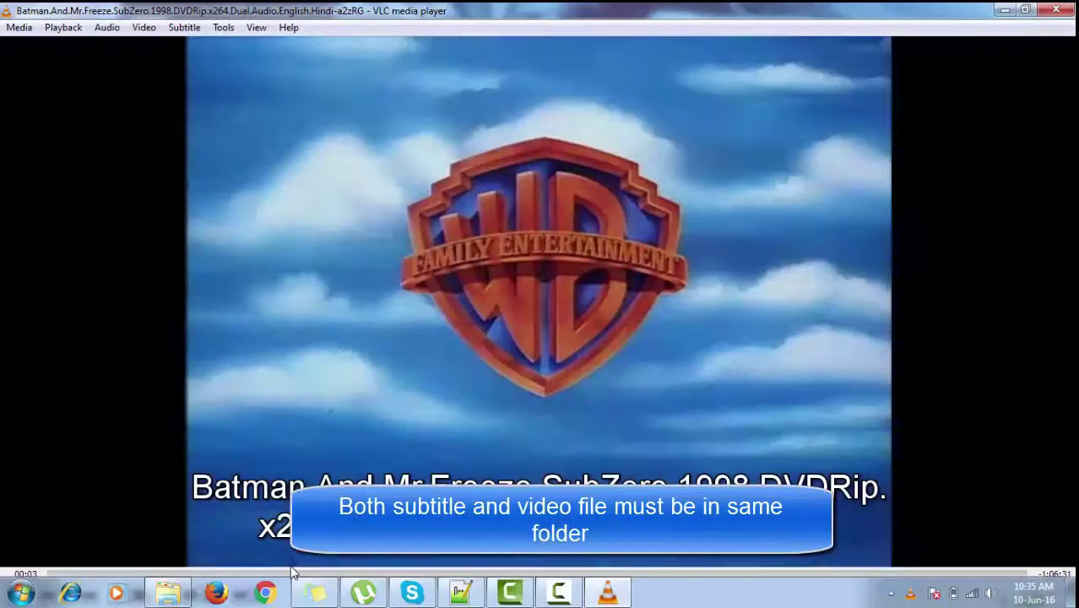
click(283, 576)
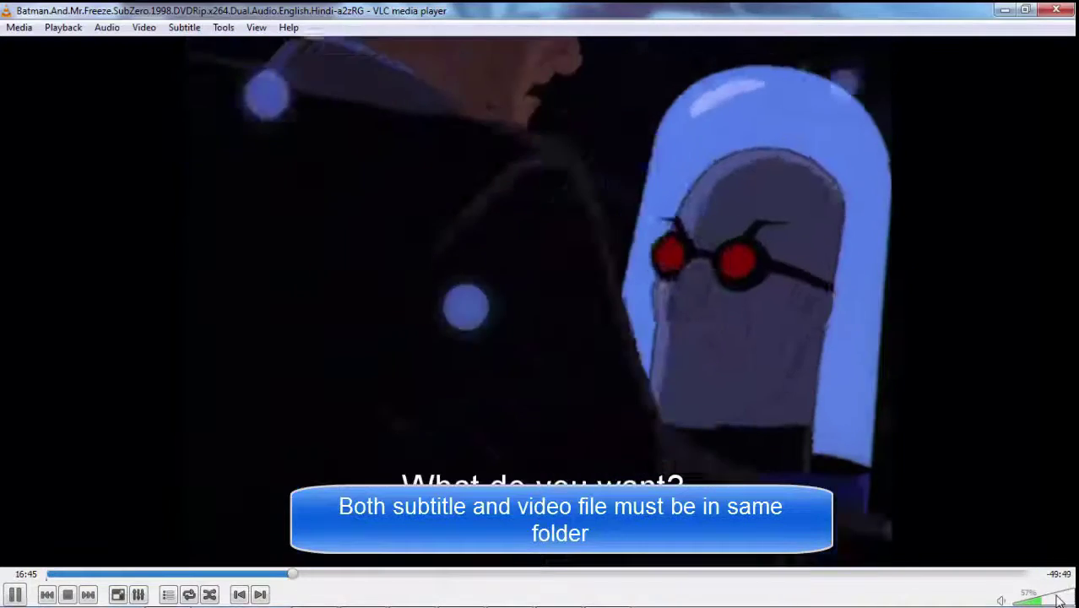